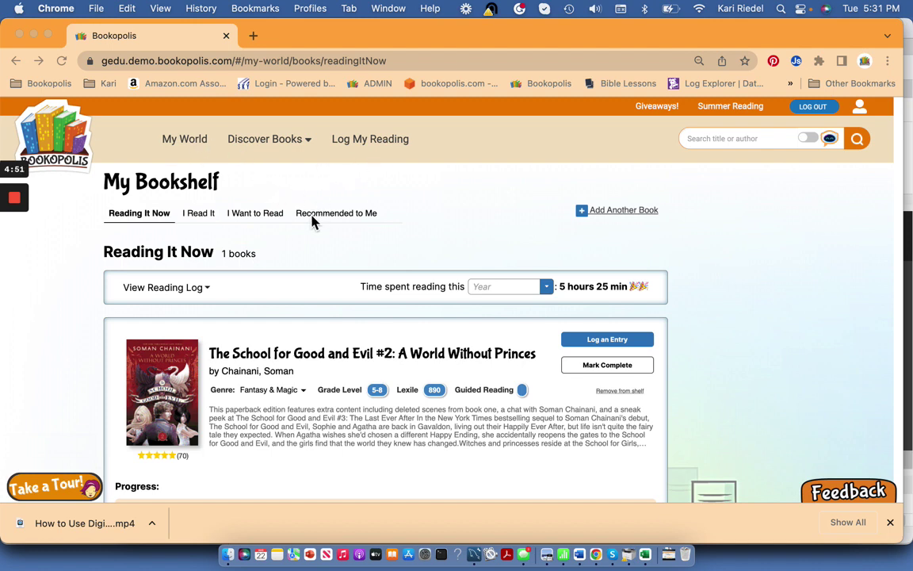
Go from the Bookopolis home page to My World, showing 295 points and one book in progress
left_click(71, 150)
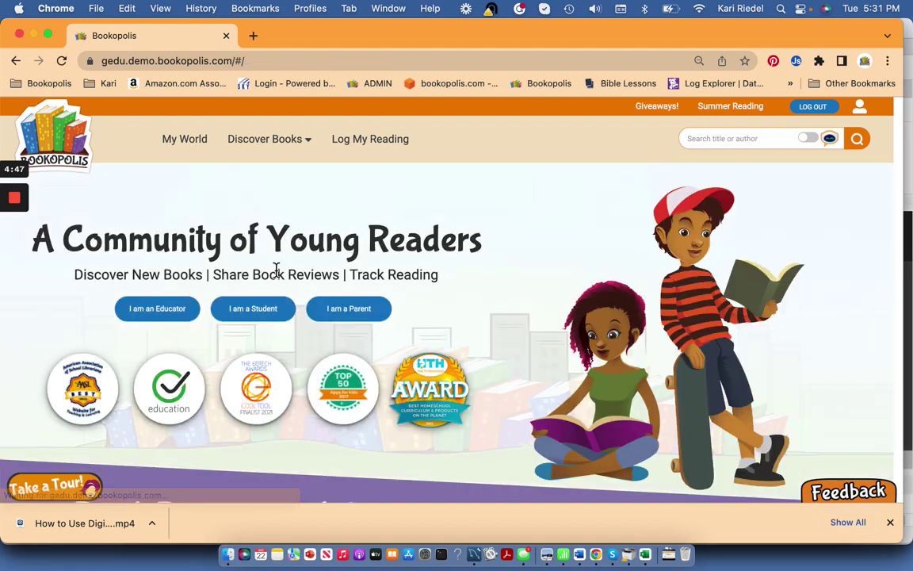
left_click(198, 141)
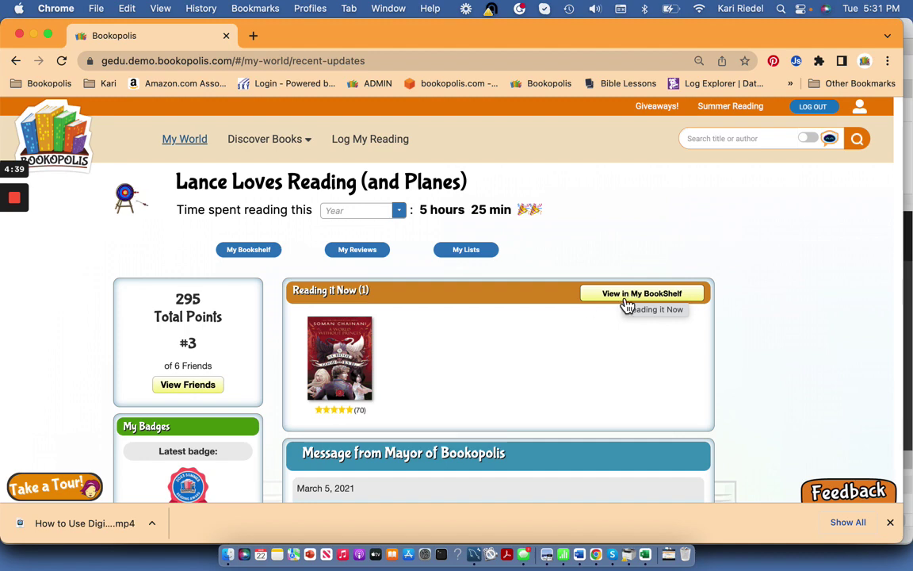
Open the Reading It Now bookshelf from My BookShelf
left_click(709, 140)
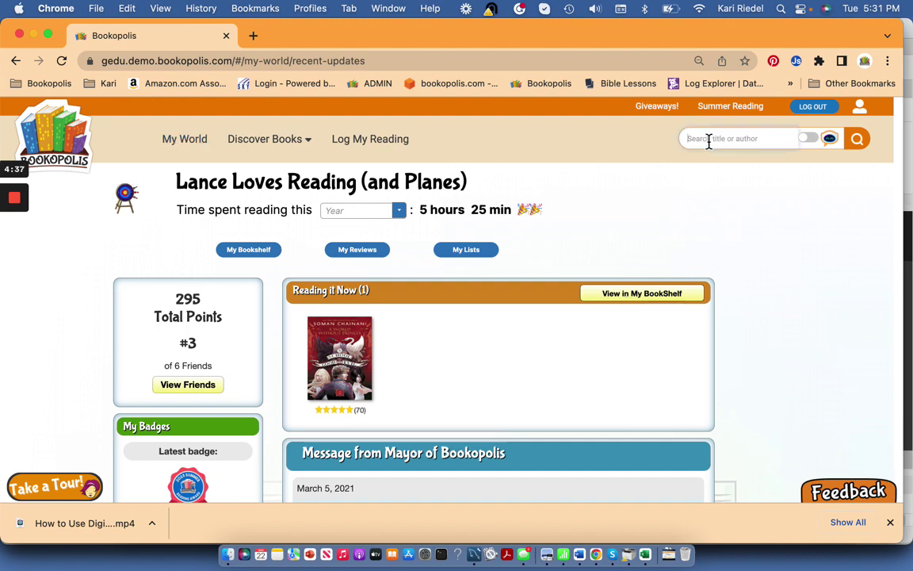
left_click(627, 301)
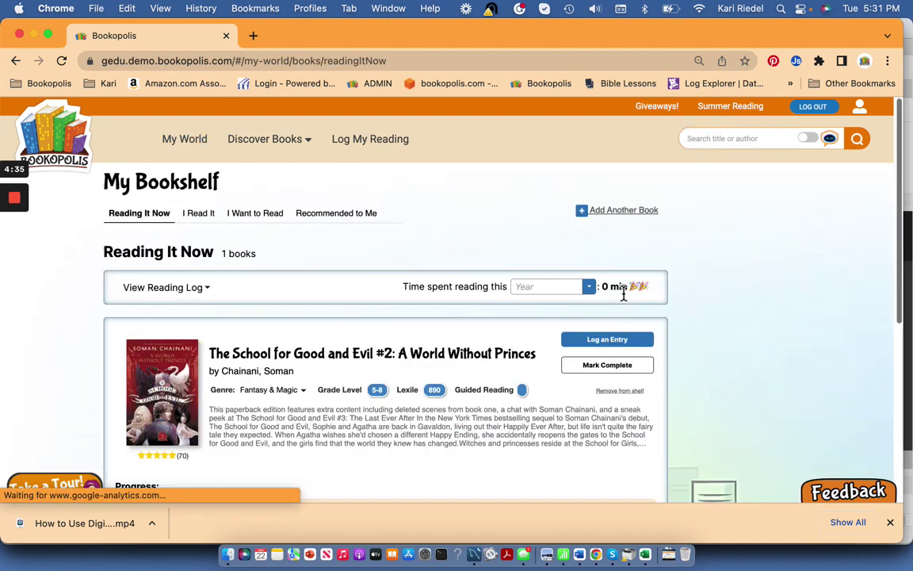
scroll(384, 343, "down", 2)
scroll(387, 341, "up", 2)
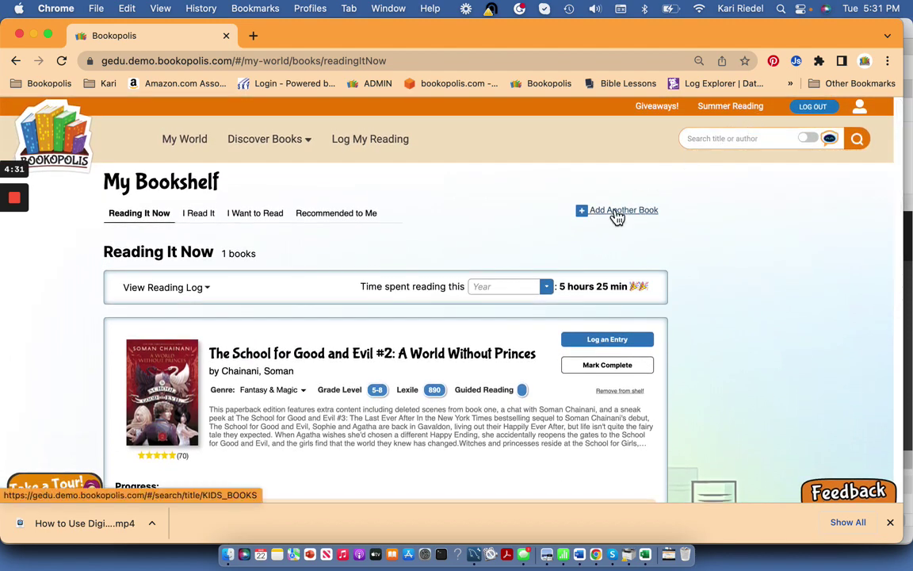
Search the kids' catalogue for 'book scavenger' to add another book
left_click(617, 218)
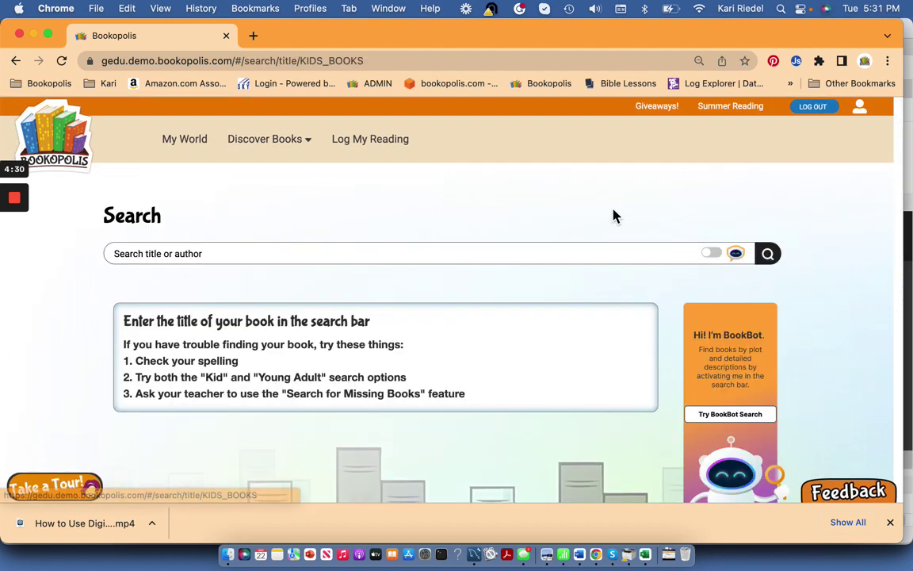
left_click(133, 254)
type("bo")
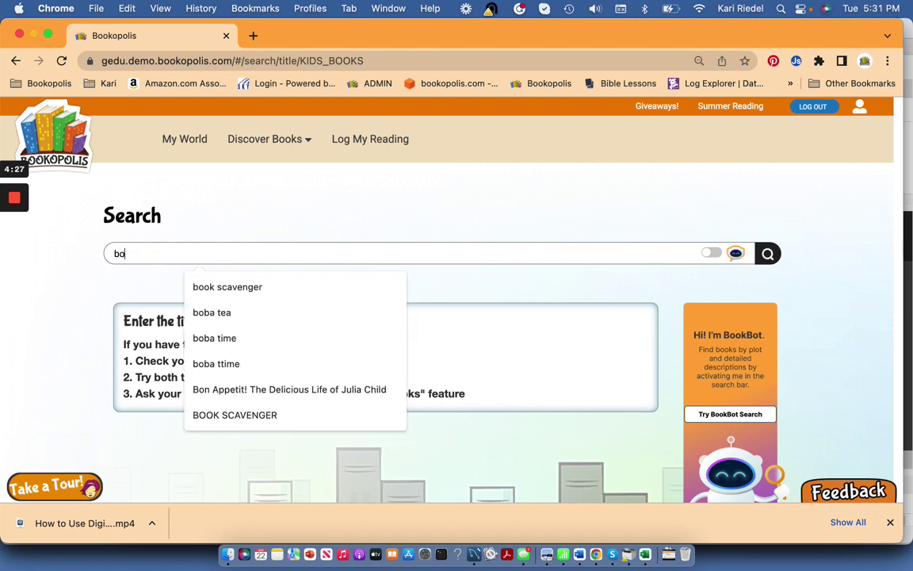
type("ok scavenger")
key("Return")
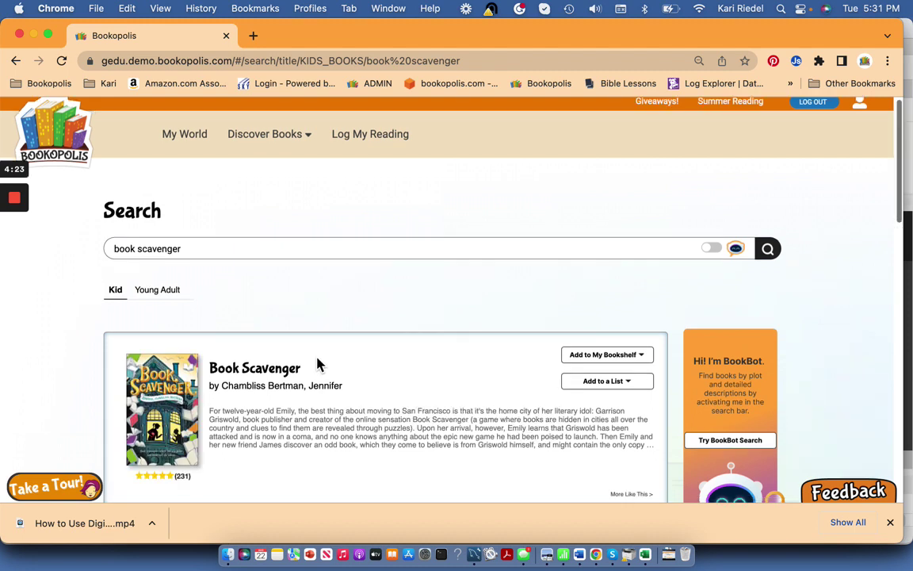
Add Book Scavenger by Jennifer Chambliss Bertman to the Reading It Now shelf
scroll(315, 362, "down", 2)
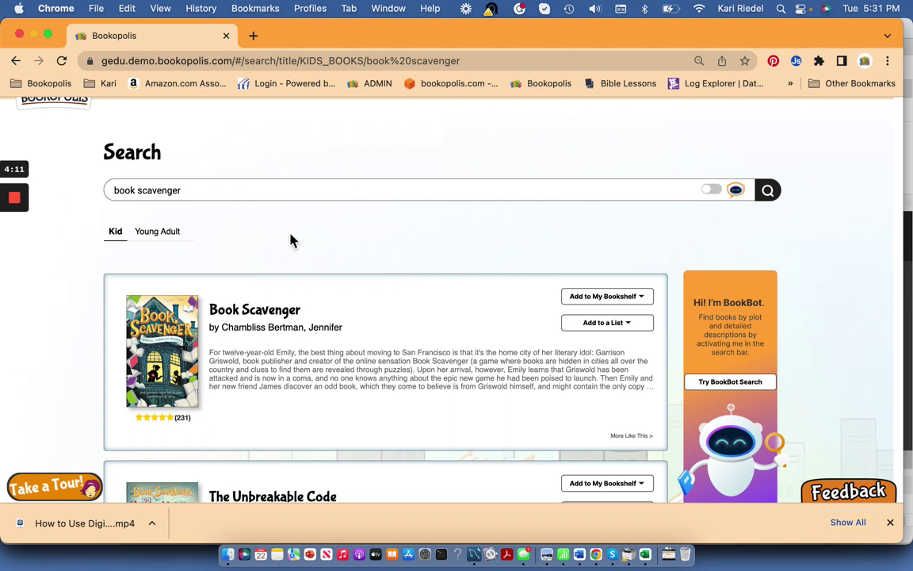
left_click(612, 299)
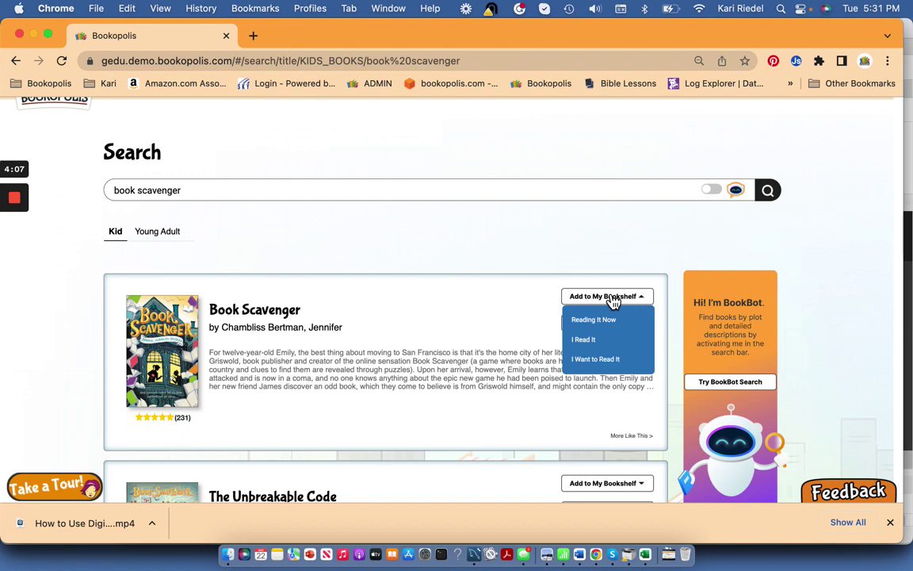
left_click(610, 321)
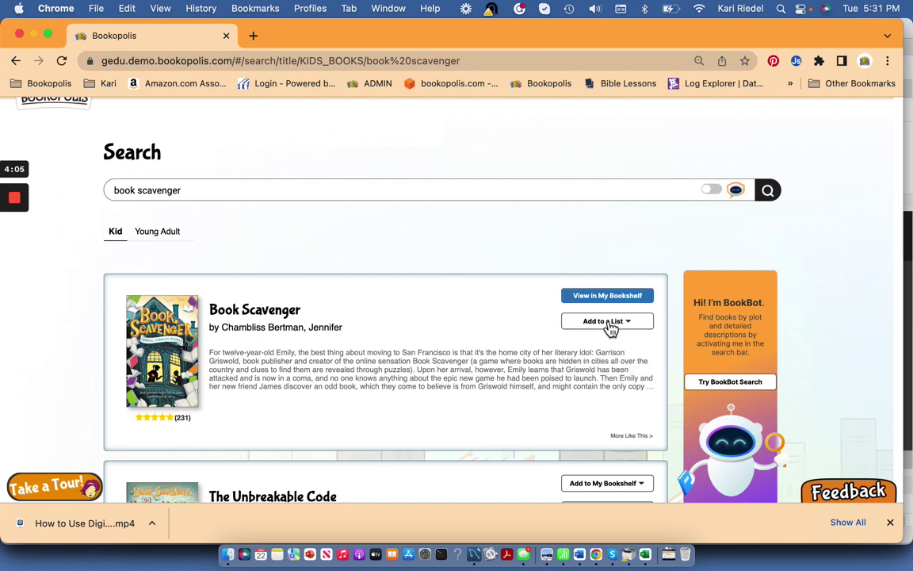
left_click(603, 295)
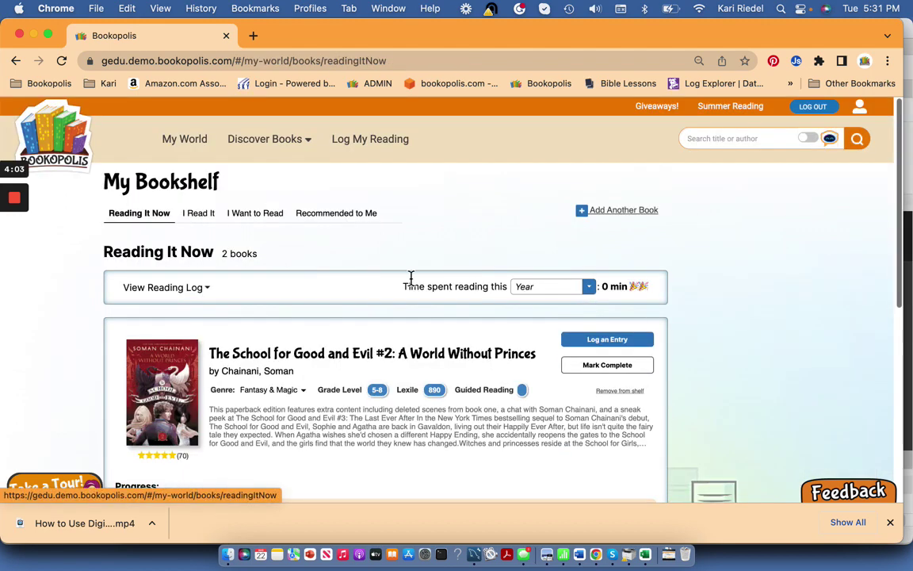
scroll(351, 285, "down", 1)
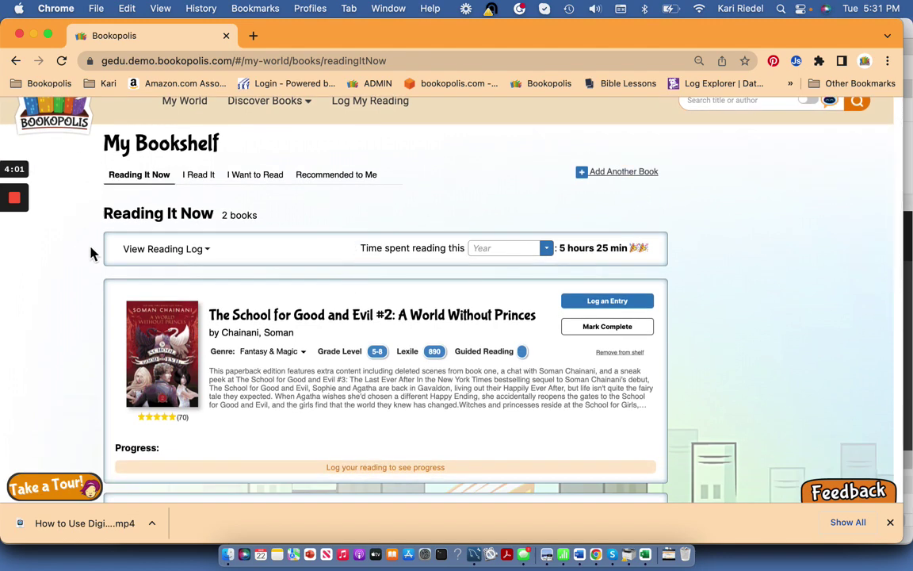
scroll(265, 368, "down", 5)
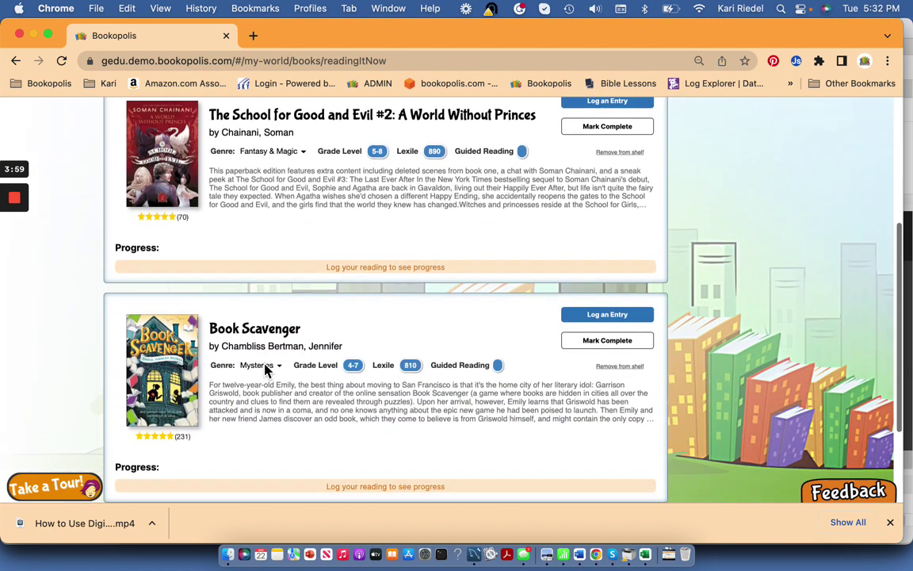
scroll(237, 238, "up", 5)
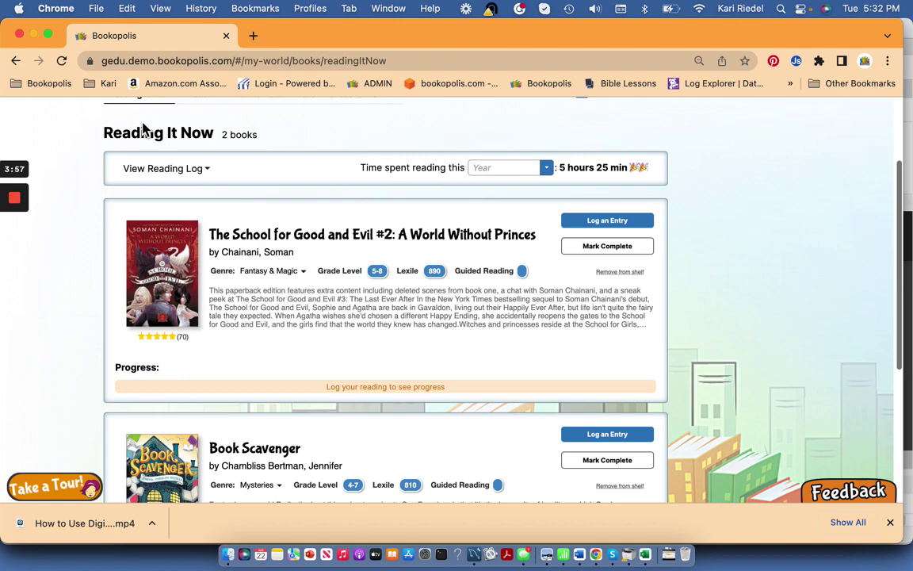
scroll(317, 317, "down", 5)
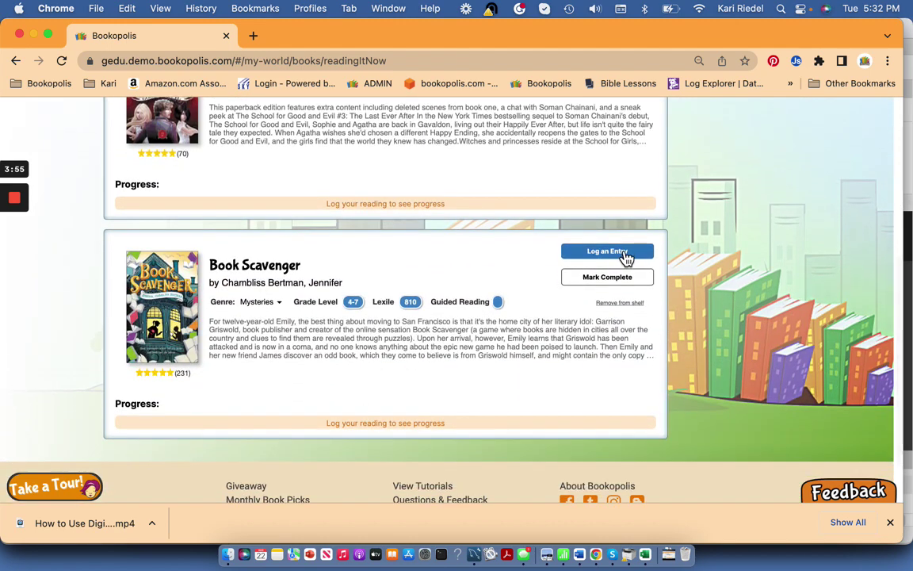
Log a Book Scavenger entry for 08/21/2023: 25 minutes and 35 pages
left_click(622, 251)
left_click(376, 197)
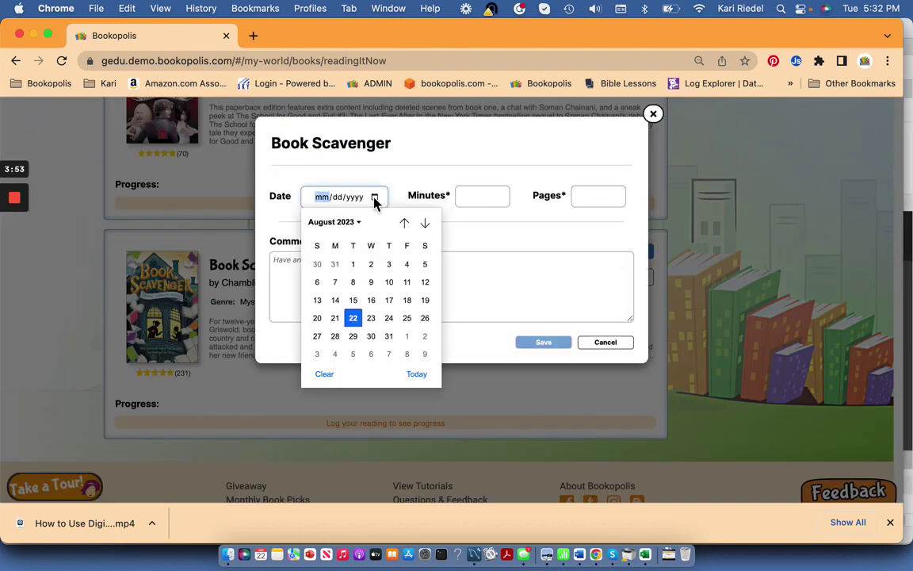
left_click(333, 321)
left_click(483, 198)
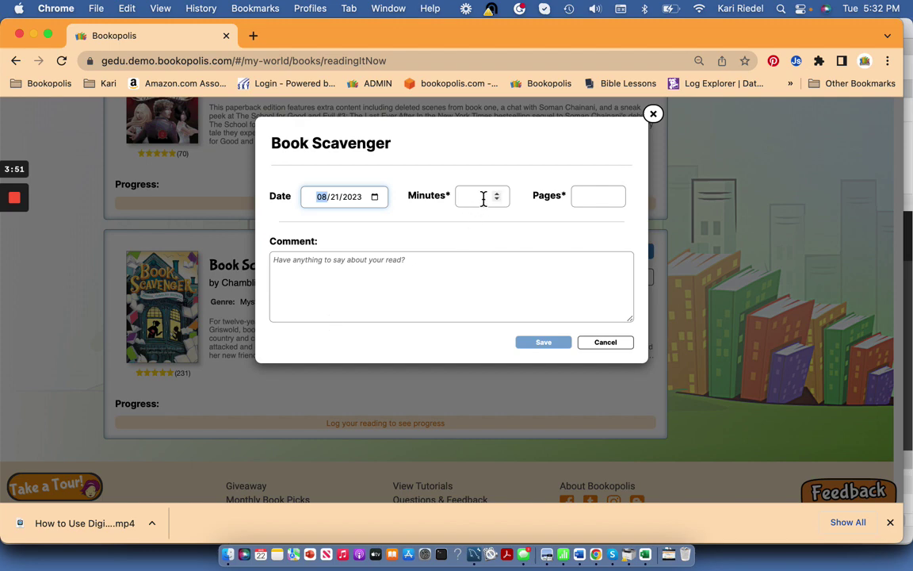
left_click(597, 198)
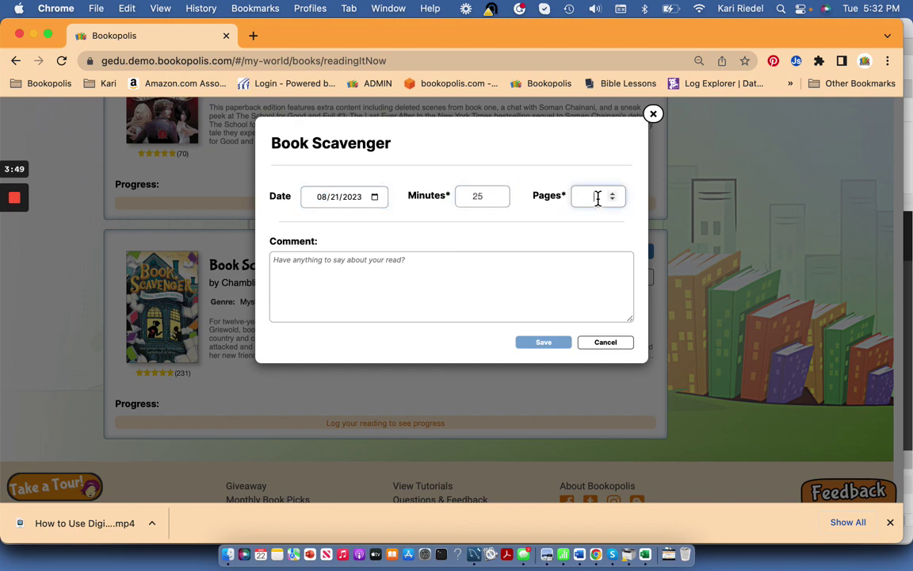
type("35")
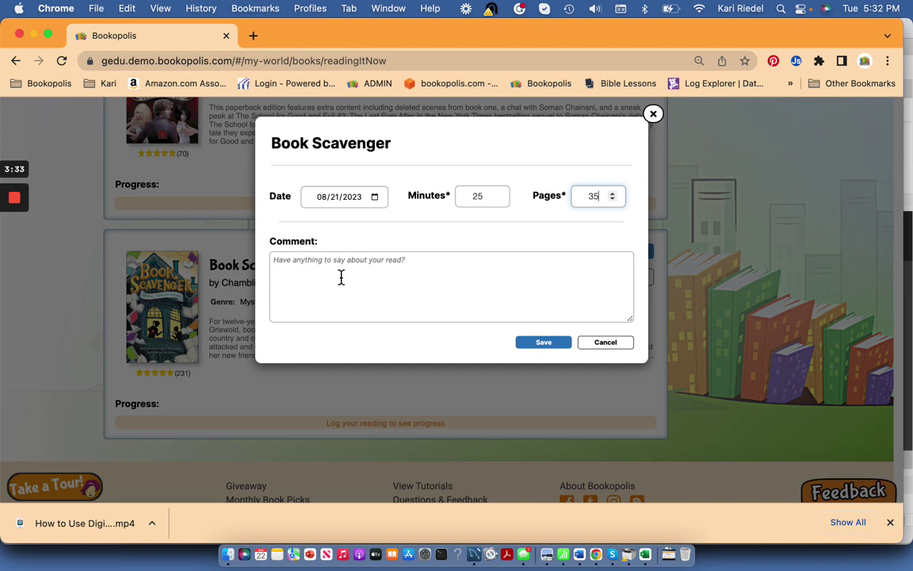
left_click(550, 345)
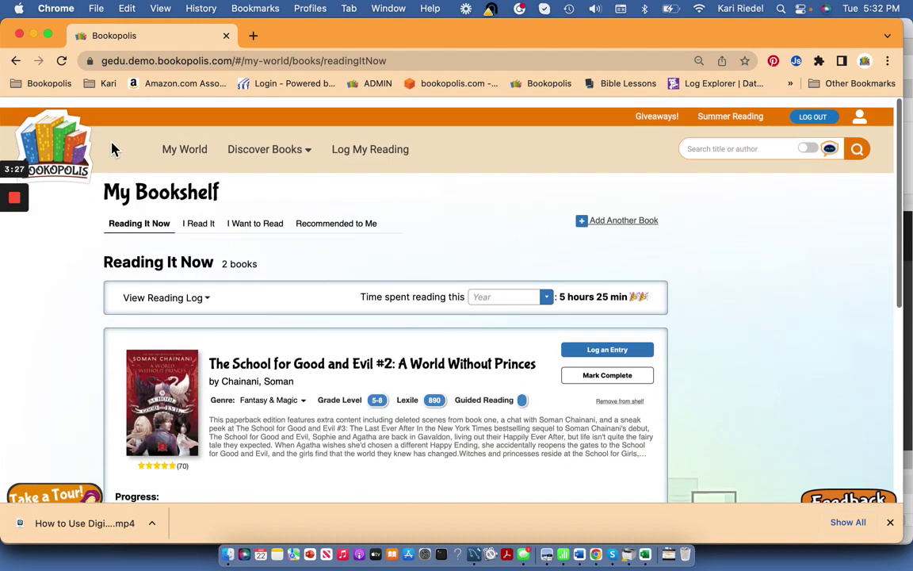
Reload the bookshelf page to see the updated reading totals
left_click(63, 61)
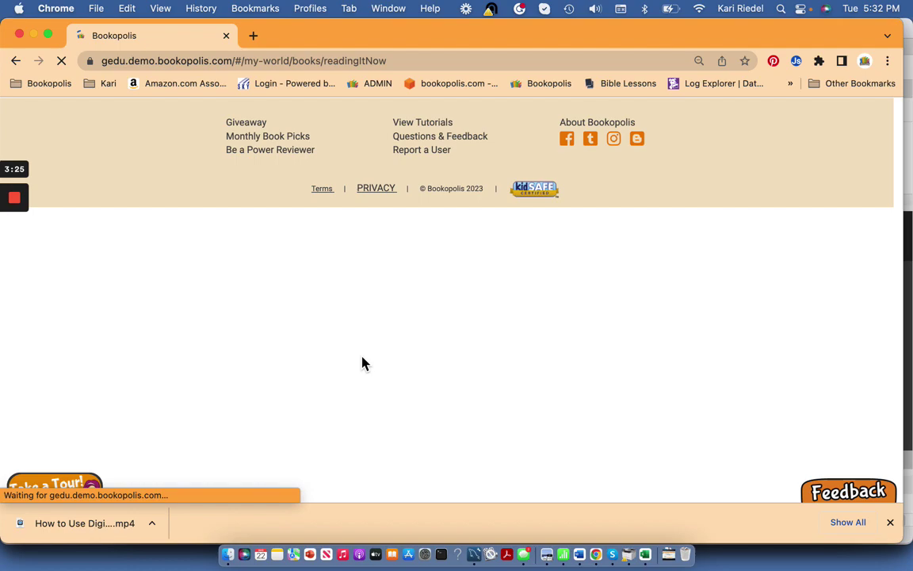
scroll(362, 363, "down", 6)
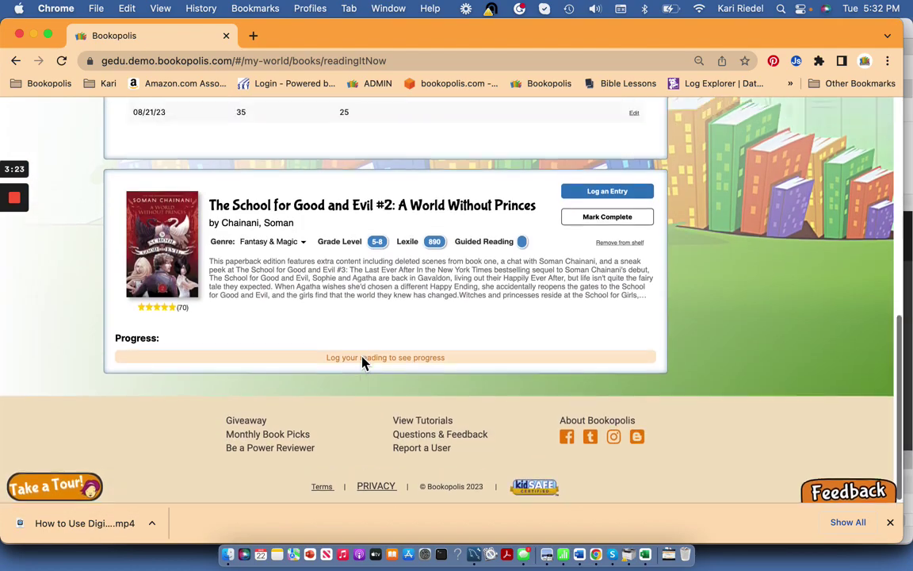
scroll(362, 360, "up", 4)
scroll(261, 278, "up", 2)
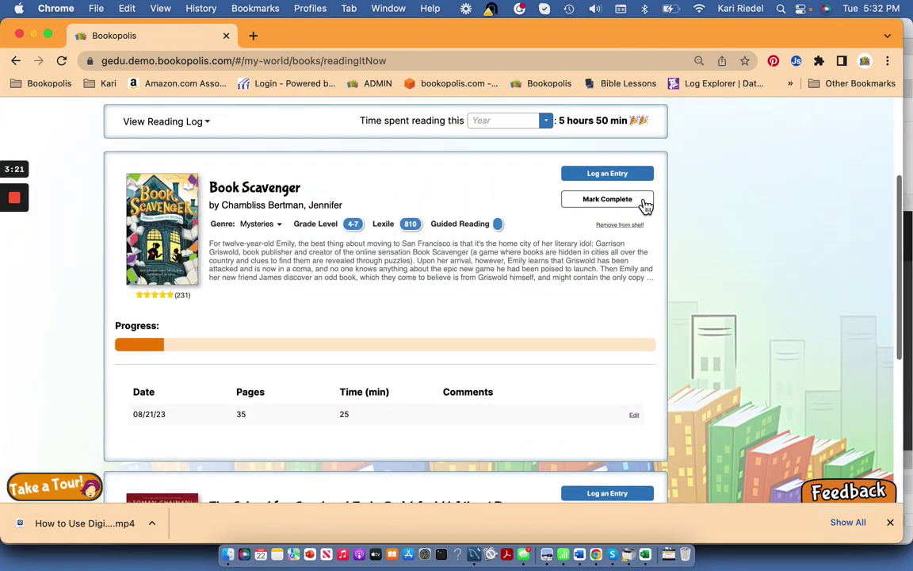
Log a second Book Scavenger entry for 08/19/2023: 75 minutes and 125 pages
left_click(621, 176)
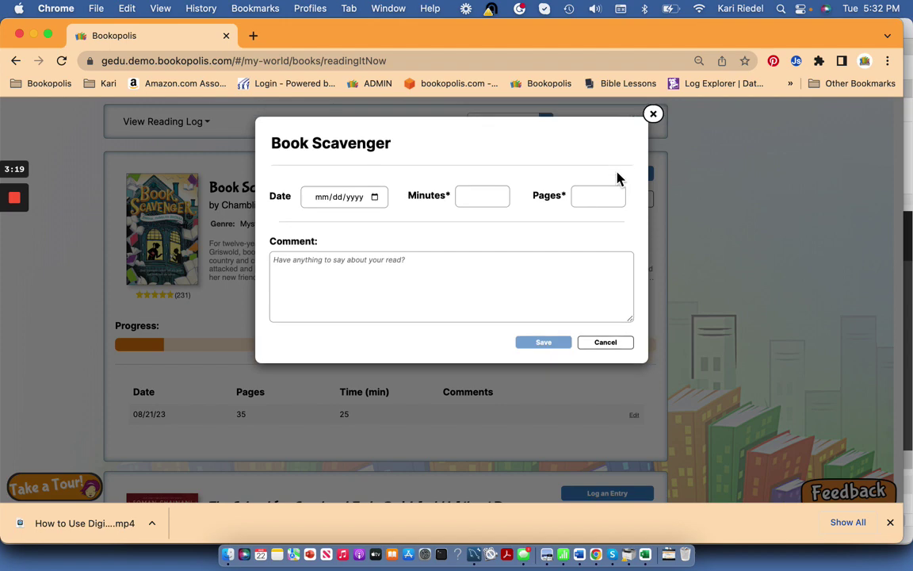
left_click(366, 197)
left_click(374, 197)
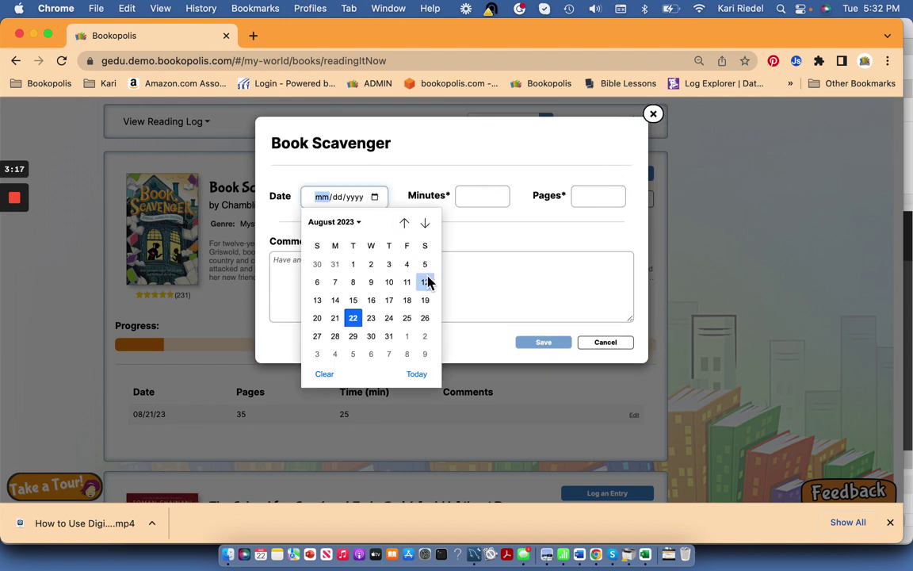
left_click(424, 300)
left_click(474, 198)
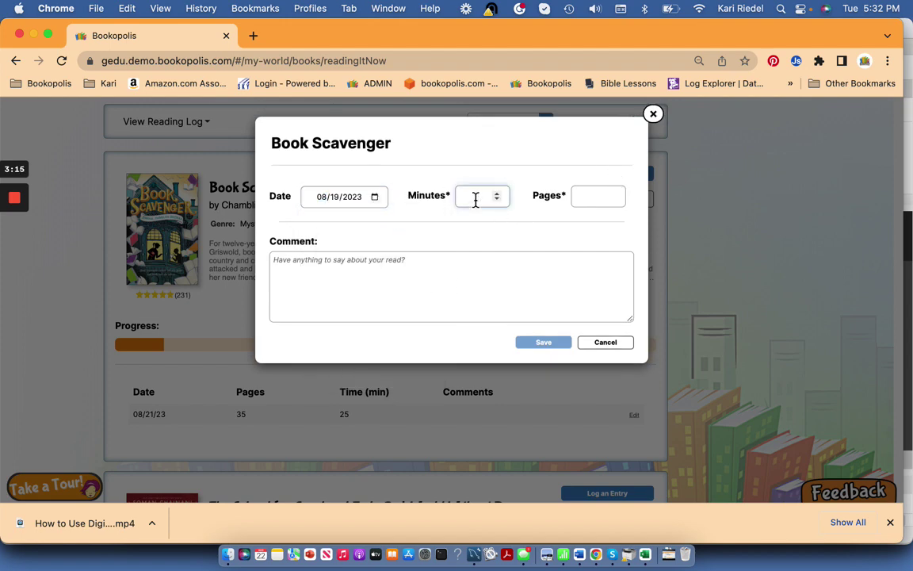
type("75")
left_click(591, 198)
type("125")
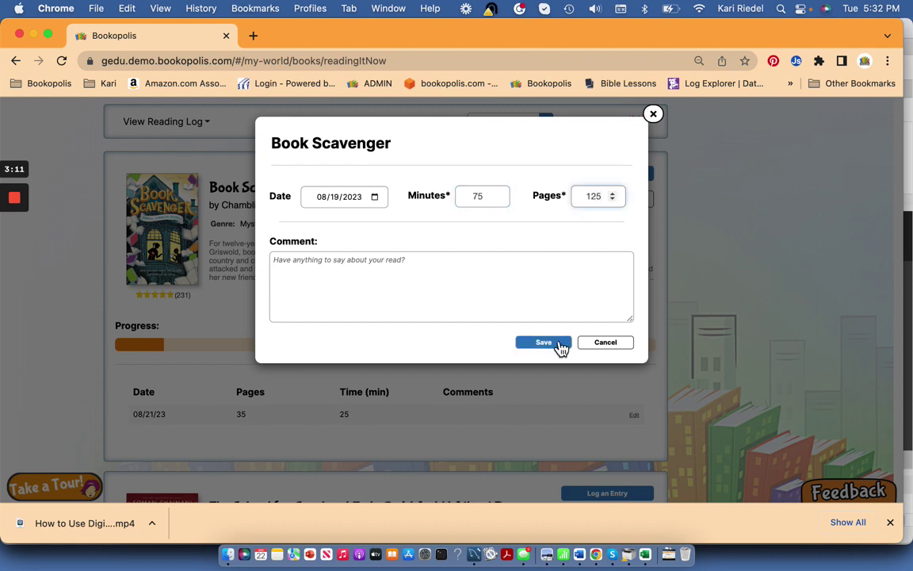
left_click(556, 344)
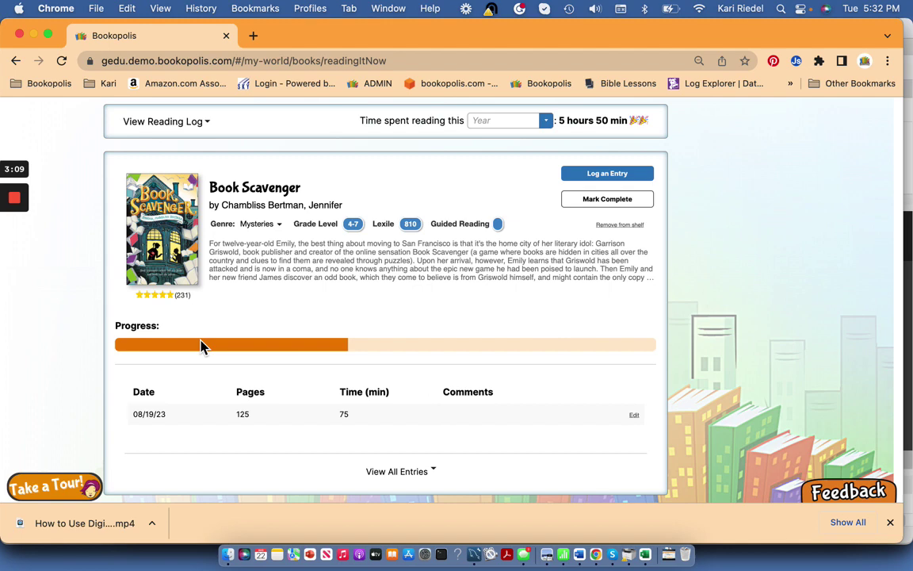
scroll(374, 386, "down", 2)
Show all Book Scavenger entries, then expand the shelf's full reading log table
left_click(409, 424)
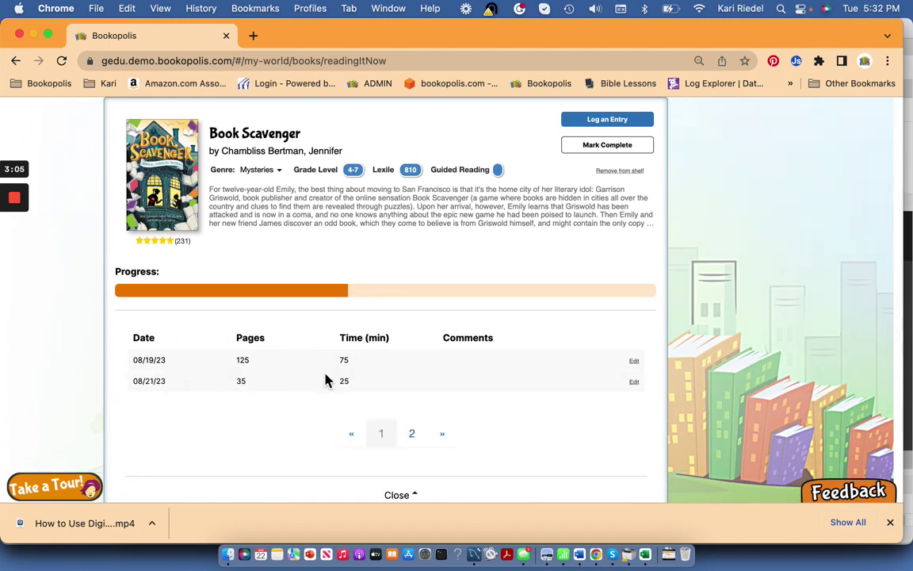
scroll(325, 381, "up", 3)
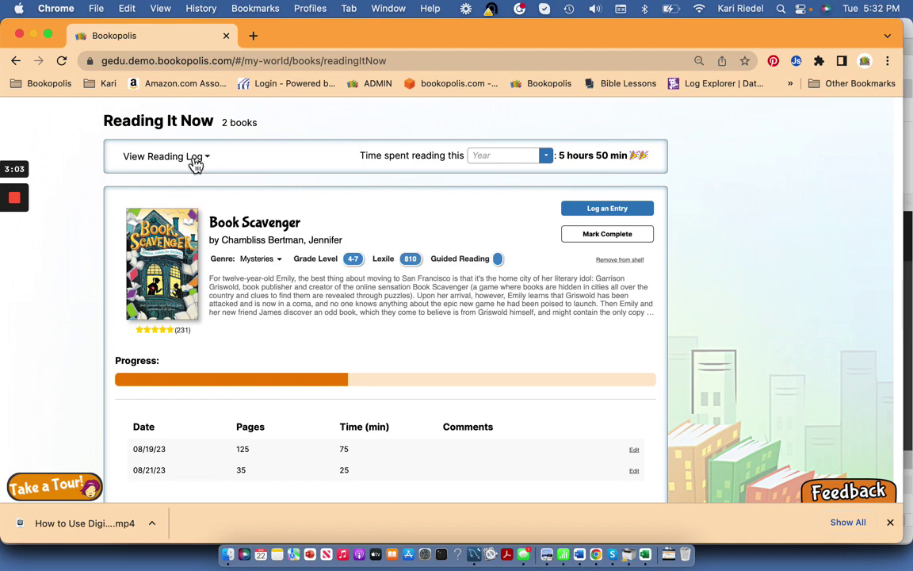
left_click(196, 161)
scroll(219, 347, "down", 7)
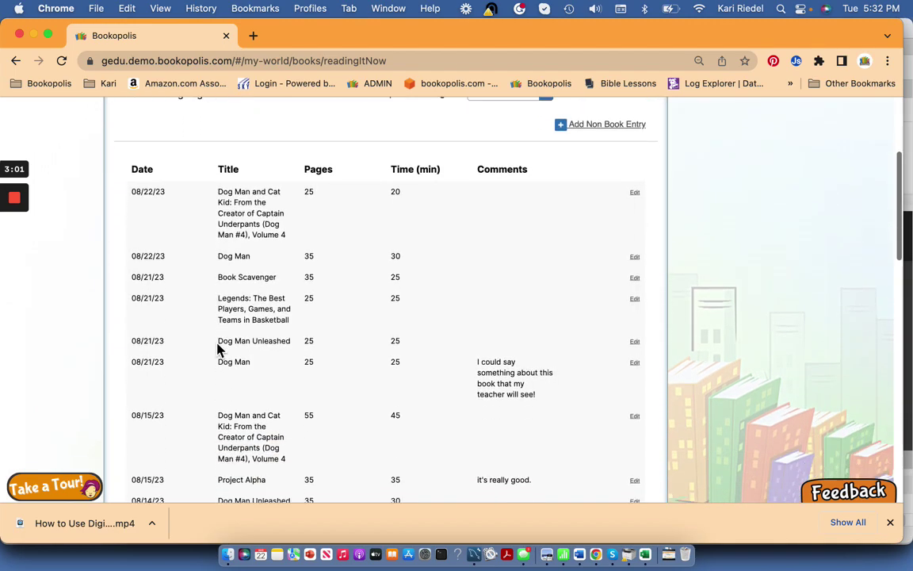
scroll(218, 349, "up", 10)
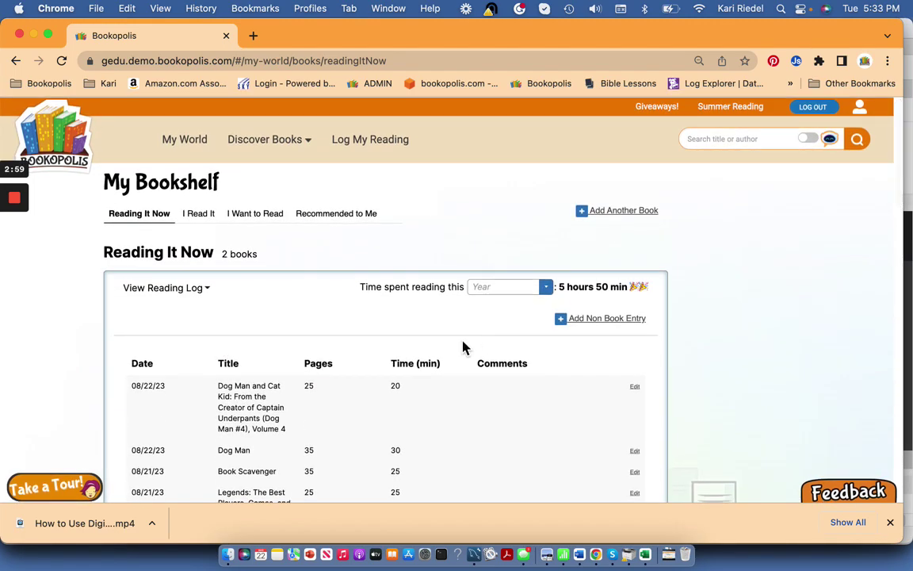
Switch the reading-time total to Month, then Day, then back to Year (7 hours 5 min)
left_click(491, 295)
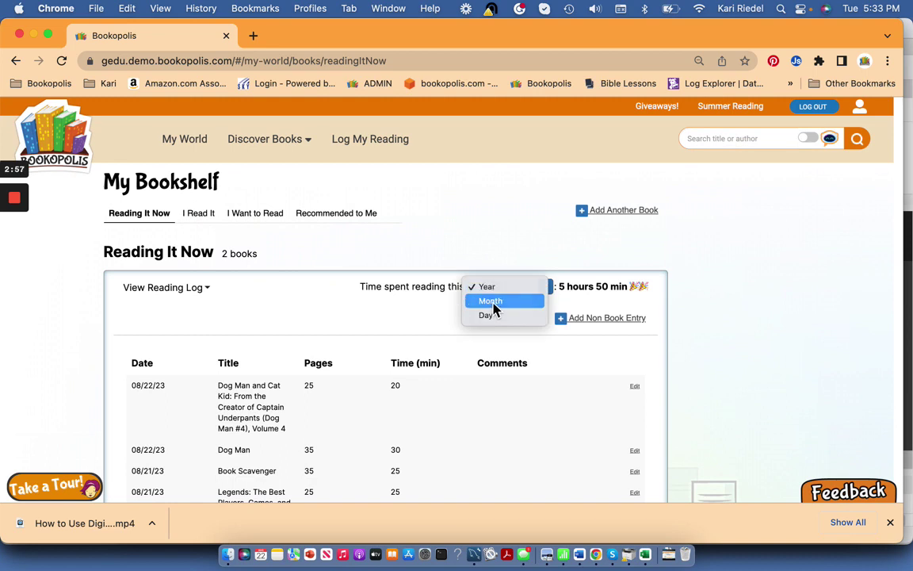
left_click(491, 301)
left_click(487, 286)
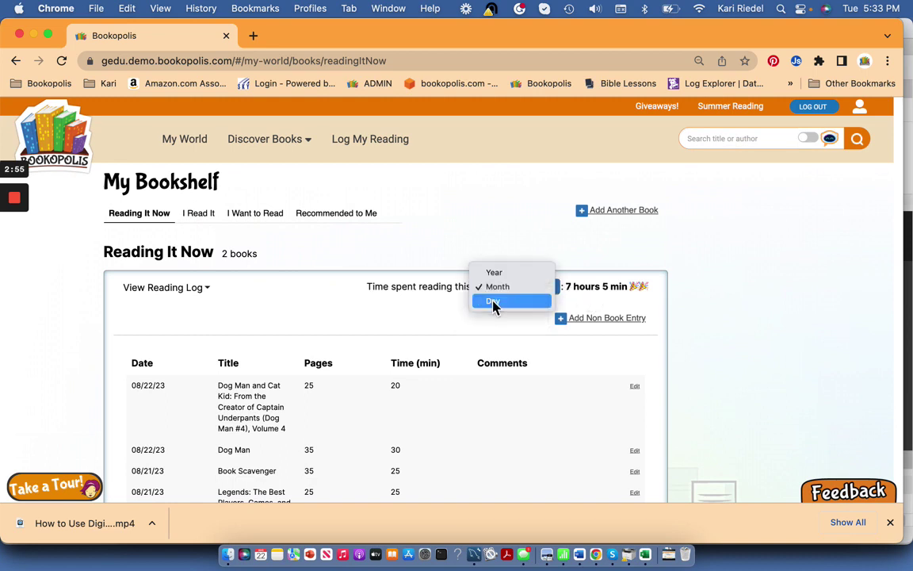
left_click(495, 306)
left_click(493, 291)
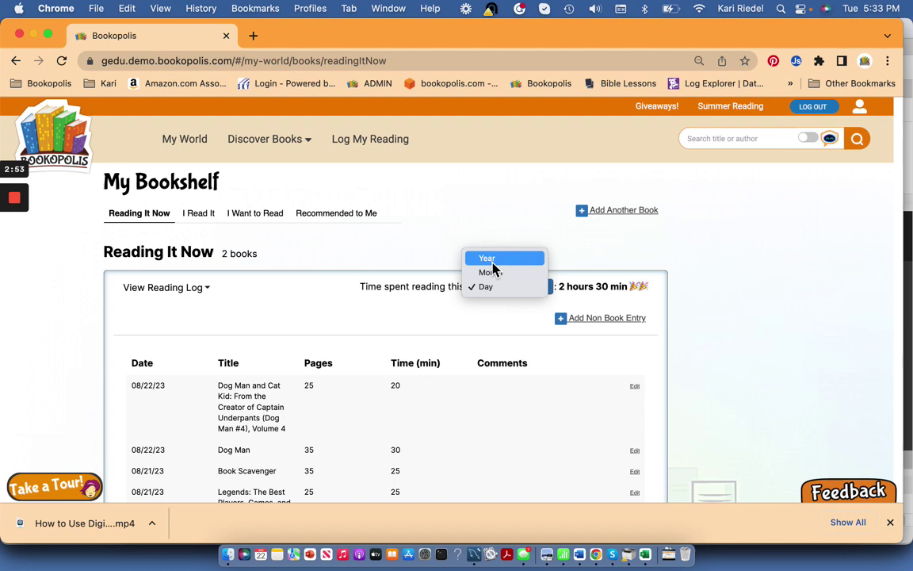
left_click(492, 263)
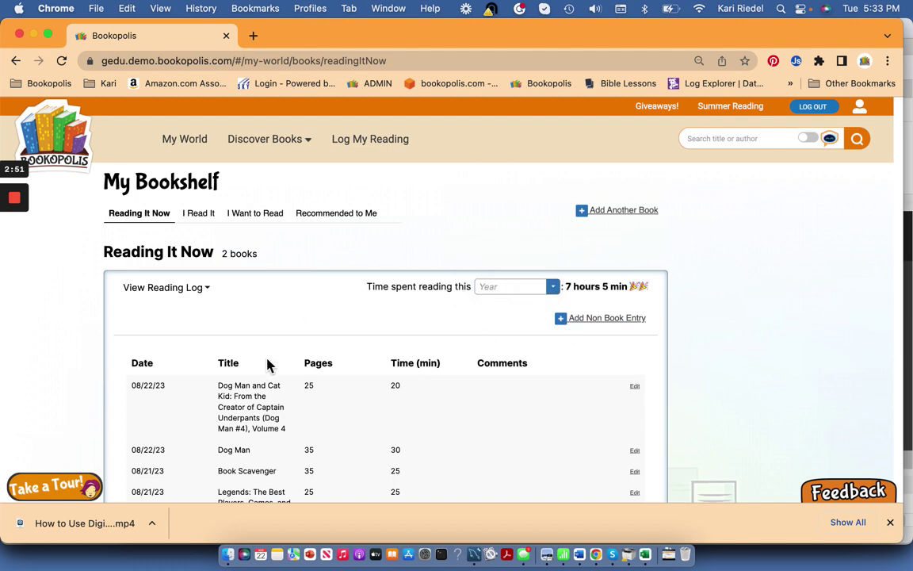
scroll(267, 364, "down", 5)
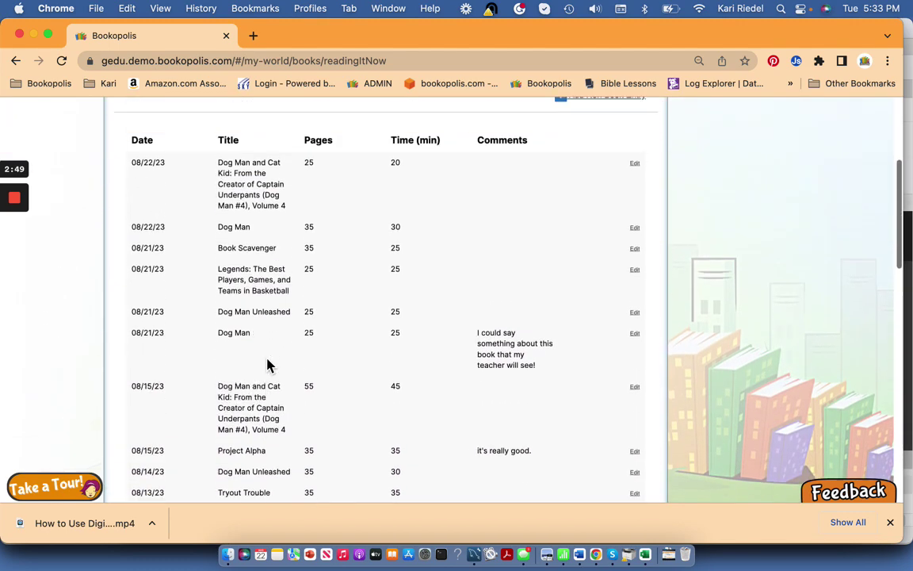
scroll(267, 365, "up", 3)
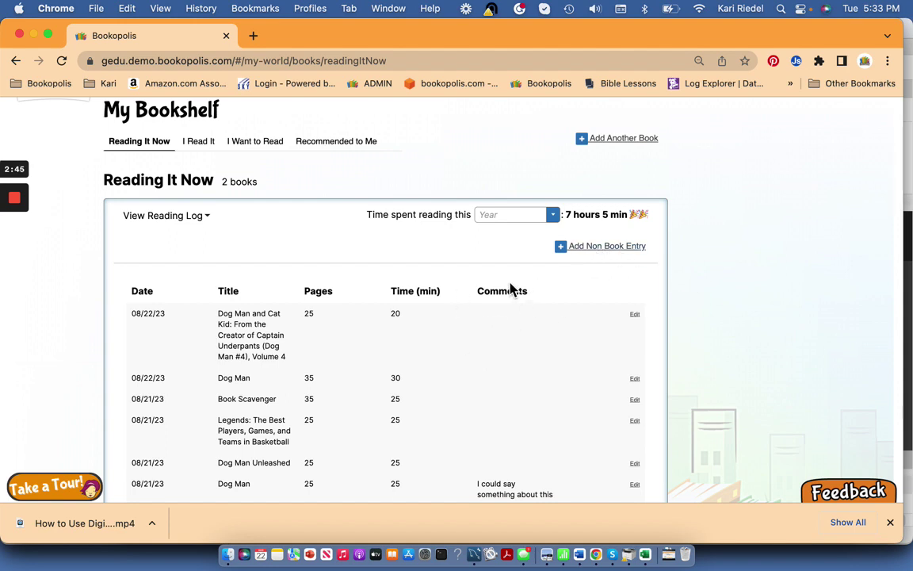
scroll(378, 325, "up", 1)
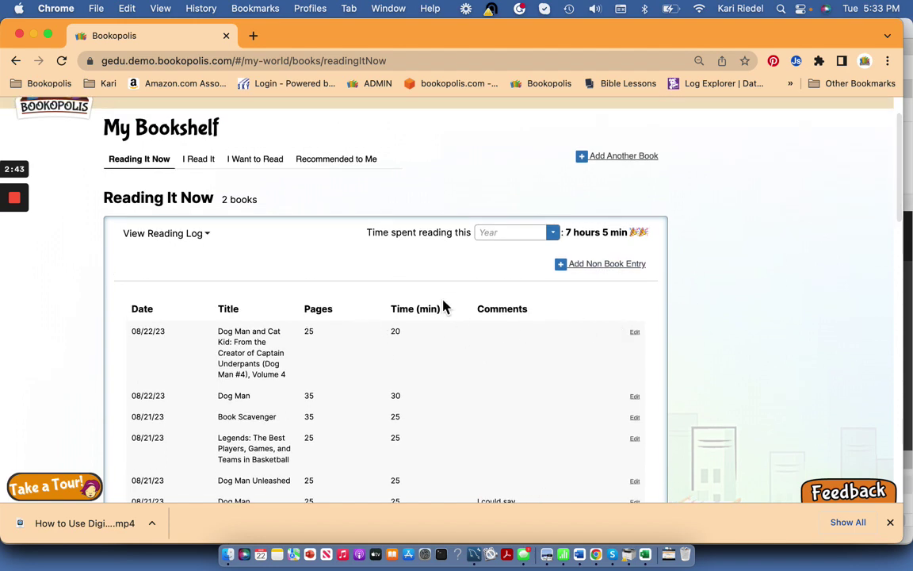
scroll(444, 305, "up", 2)
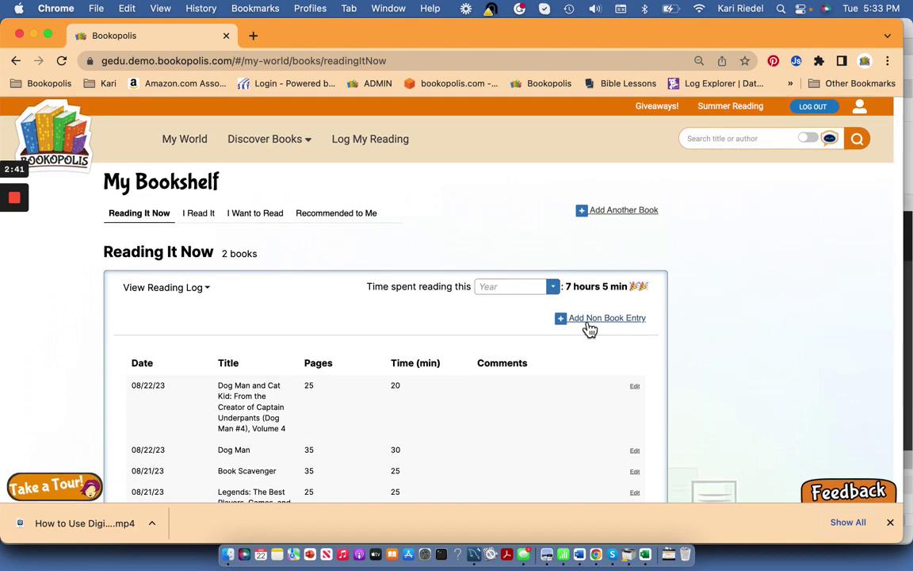
Start a non-book entry named Sports Illustrated with type Magazine
left_click(590, 328)
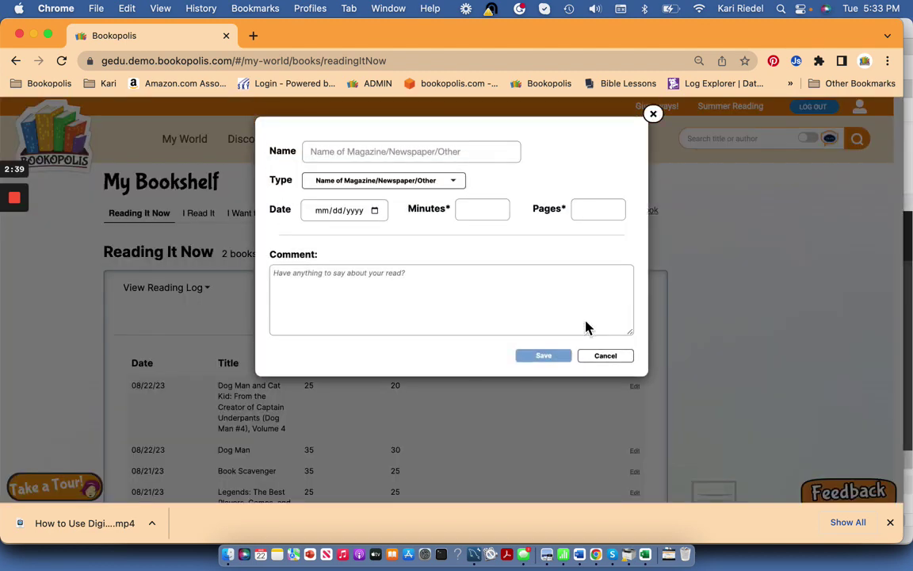
left_click(350, 153)
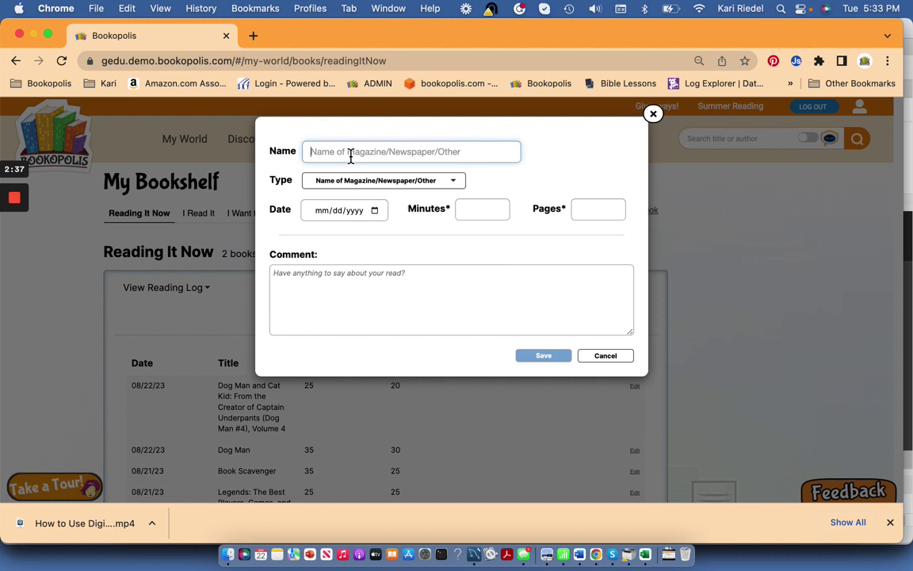
type("Sports Illustrated")
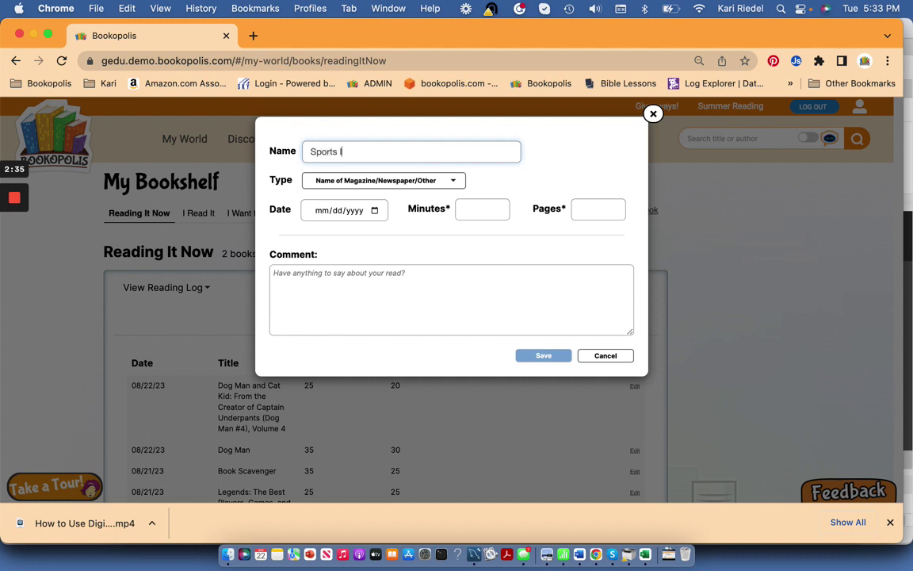
left_click(377, 175)
left_click(339, 205)
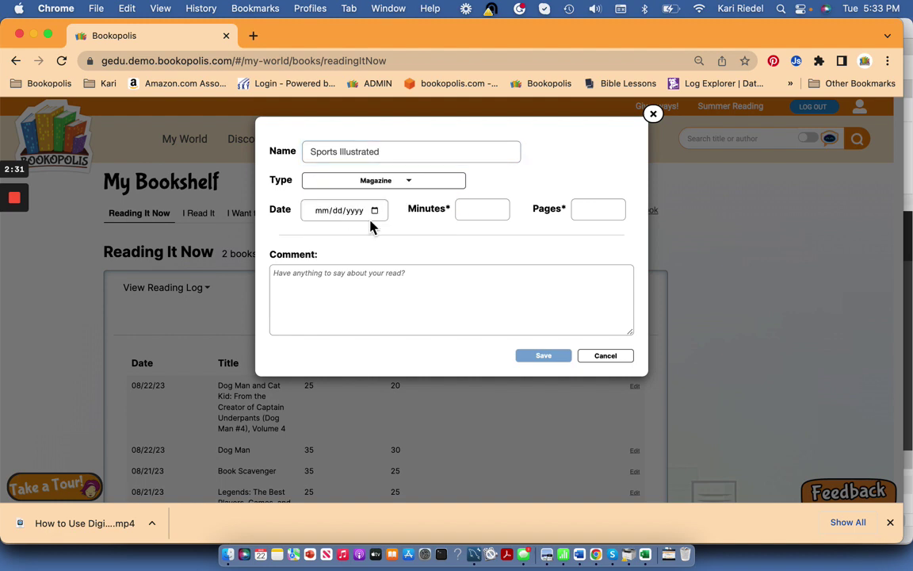
Date the entry 08/08/2023 with 20 minutes and 20 pages, and save it
left_click(374, 219)
left_click(376, 211)
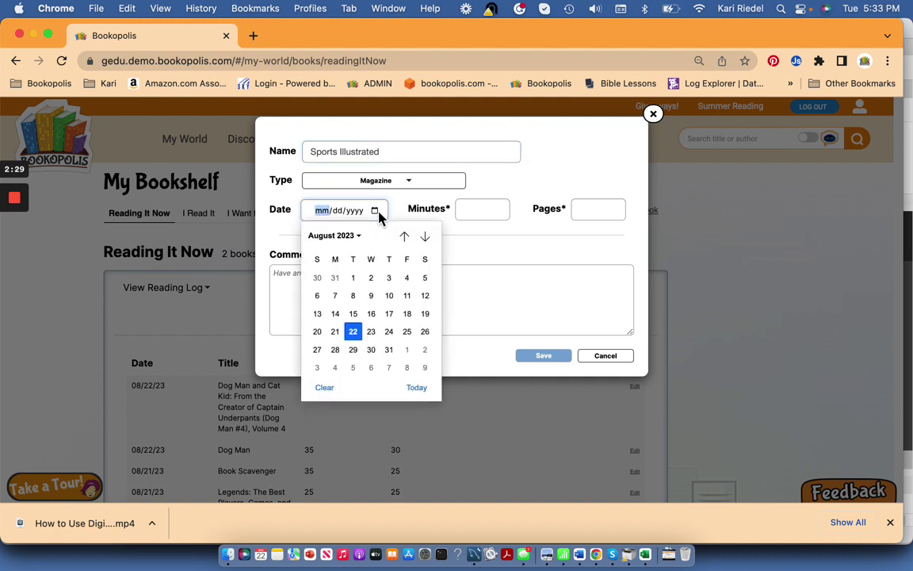
left_click(352, 295)
left_click(469, 213)
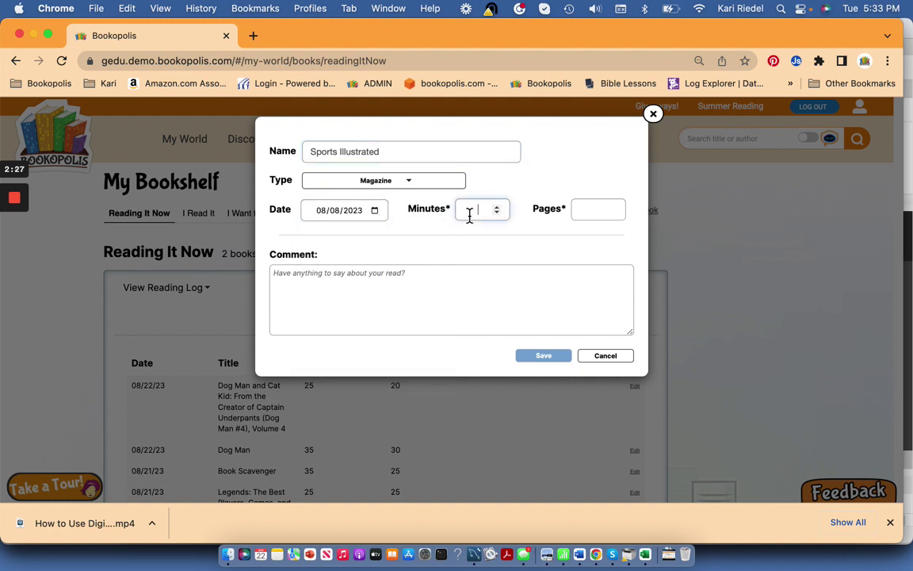
left_click(589, 208)
type("2")
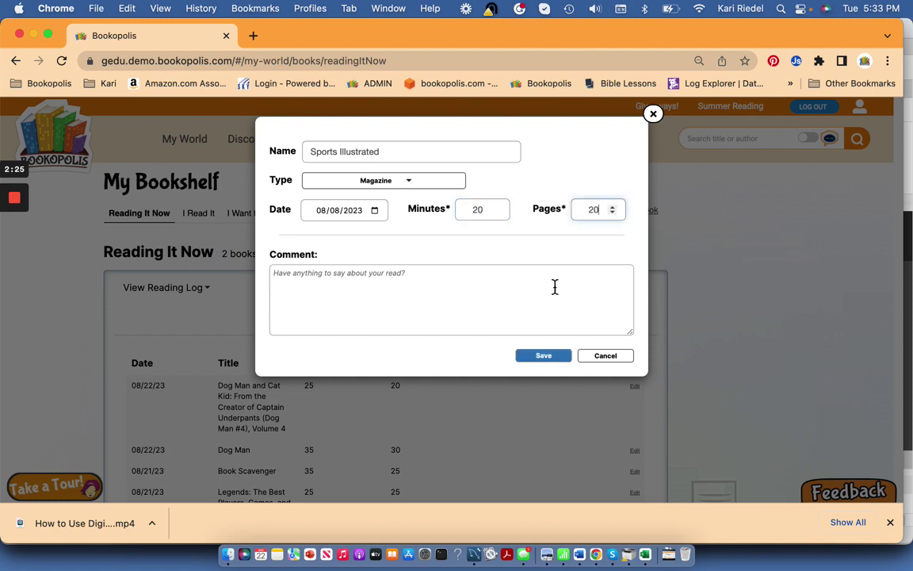
type("0")
left_click(544, 356)
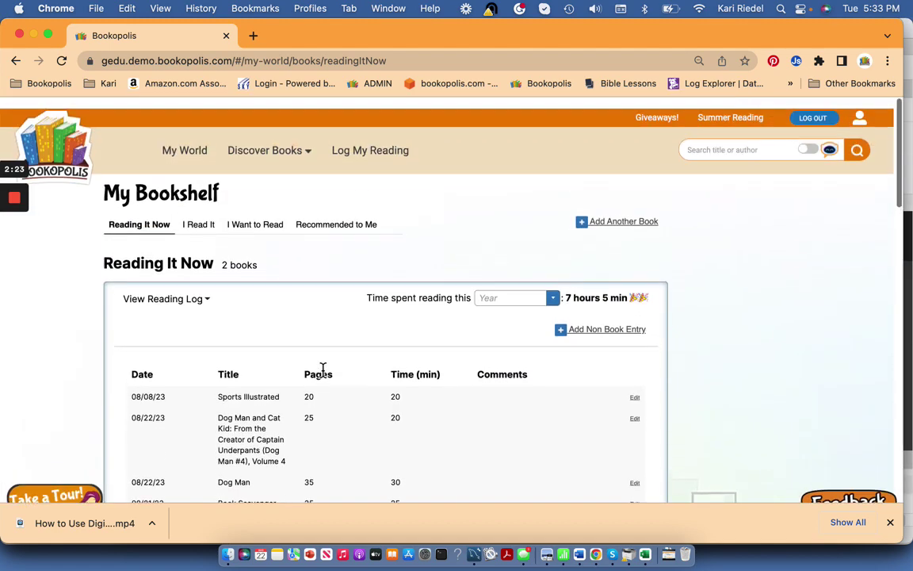
Mark Book Scavenger complete, leaving one book on the Reading It Now shelf
scroll(322, 370, "down", 1)
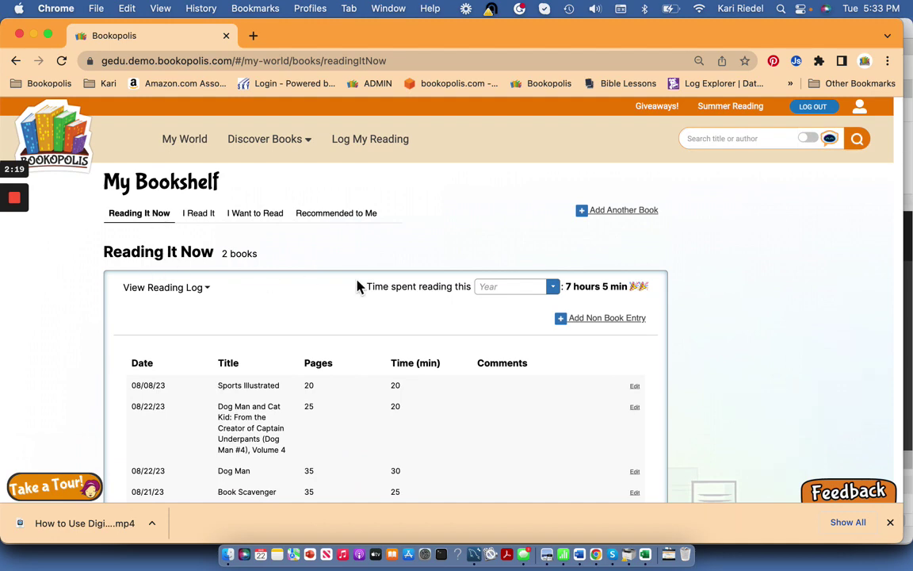
scroll(560, 368, "down", 10)
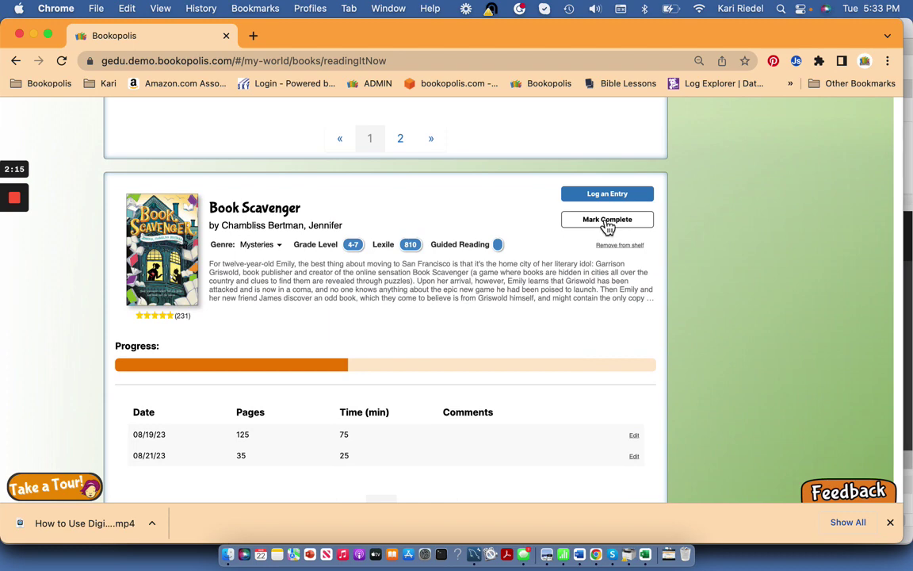
left_click(607, 222)
scroll(451, 240, "up", 15)
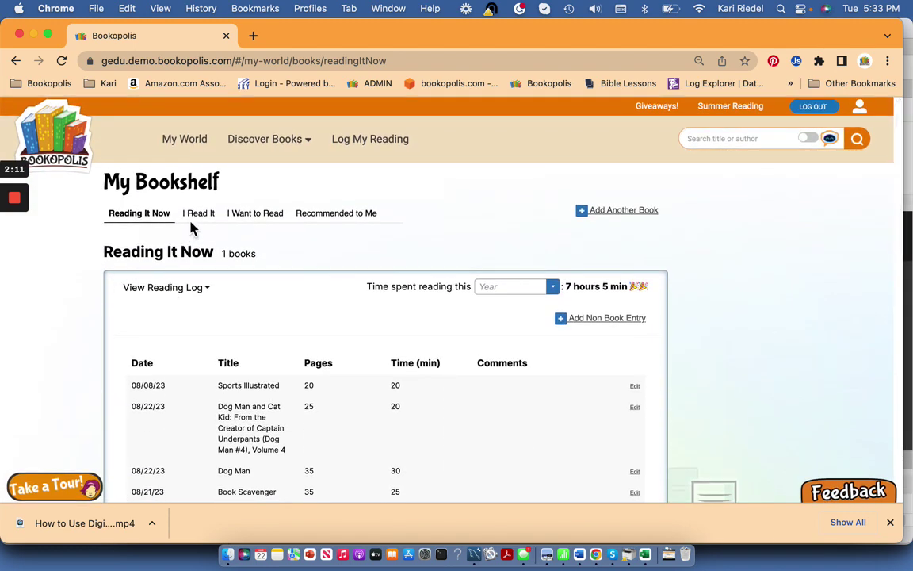
Open the I Read It shelf and load more books until Book Scavenger appears
left_click(194, 219)
scroll(310, 350, "down", 10)
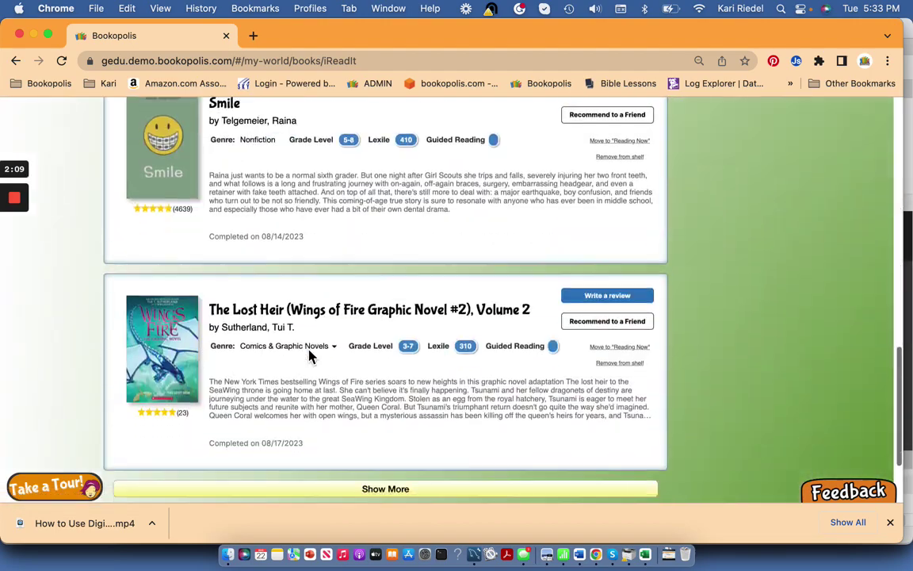
scroll(310, 355, "down", 3)
left_click(309, 377)
scroll(336, 363, "down", 10)
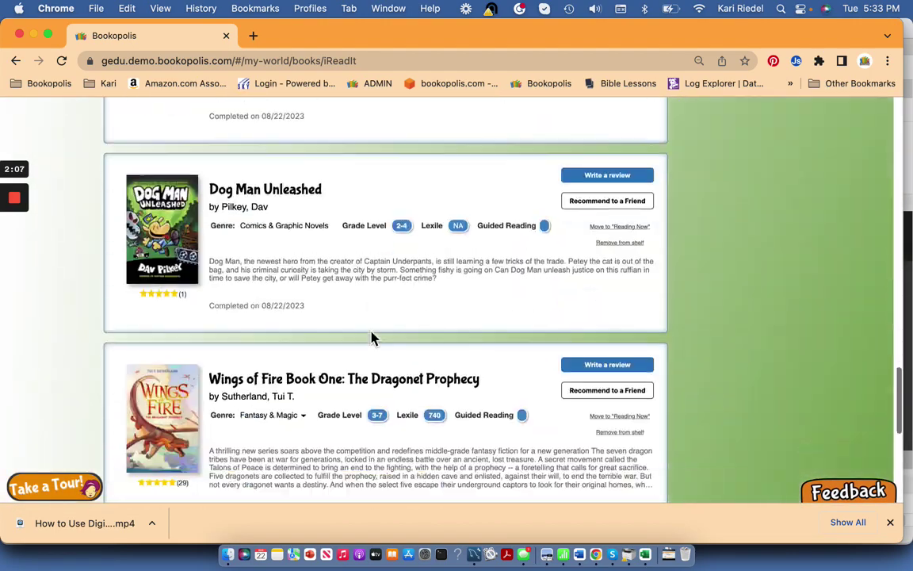
scroll(372, 338, "down", 6)
left_click(377, 373)
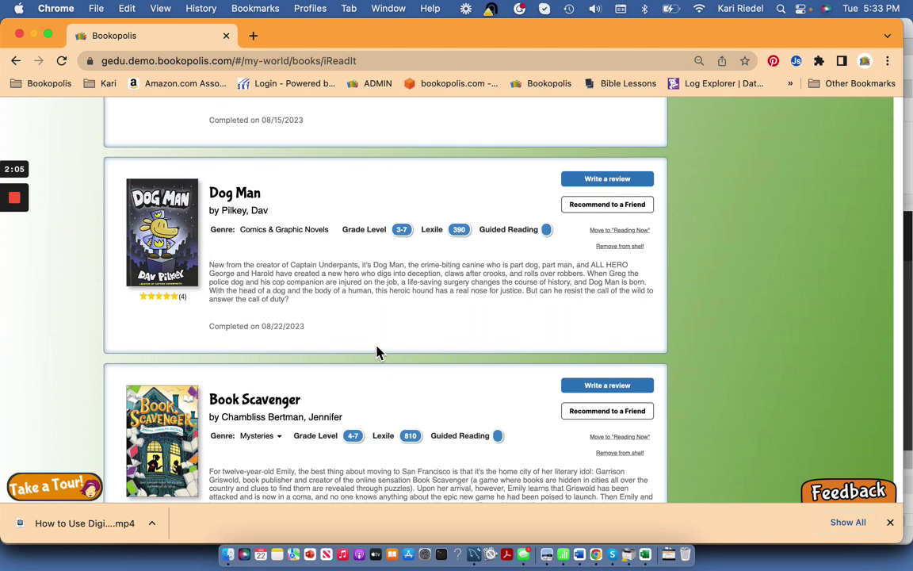
scroll(377, 352, "down", 3)
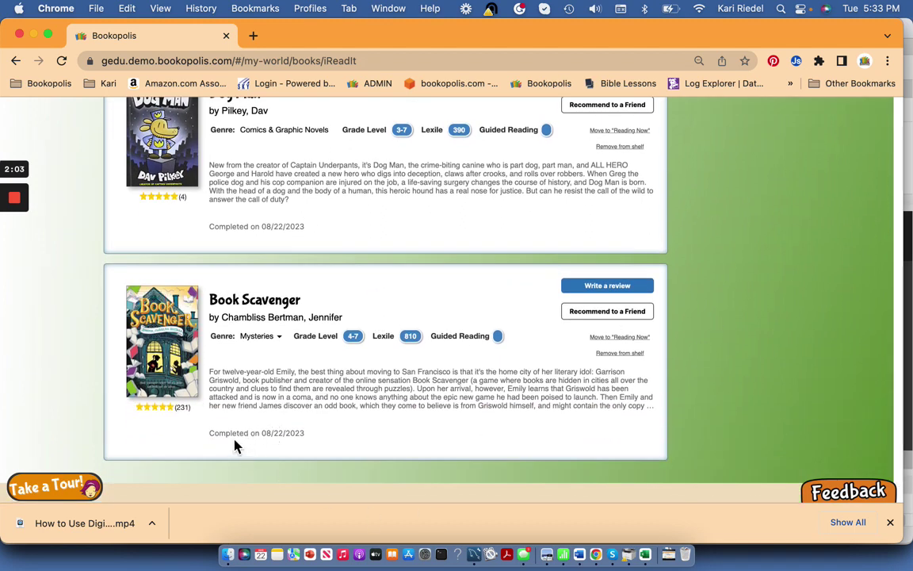
Check Book Scavenger's 08/22/2023 completion date, then return to the top of the shelf
left_click_drag(257, 437, 336, 430)
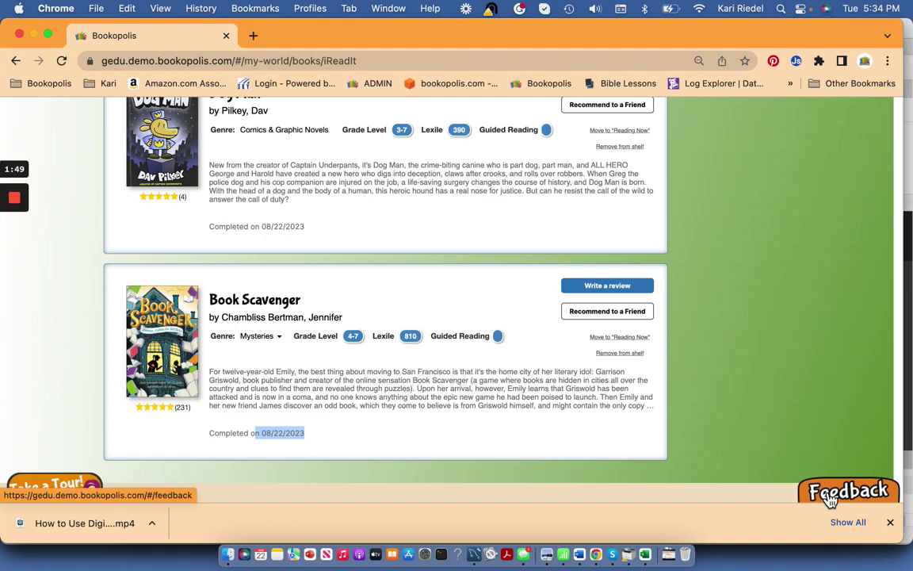
scroll(710, 229, "up", 10)
scroll(709, 230, "up", 10)
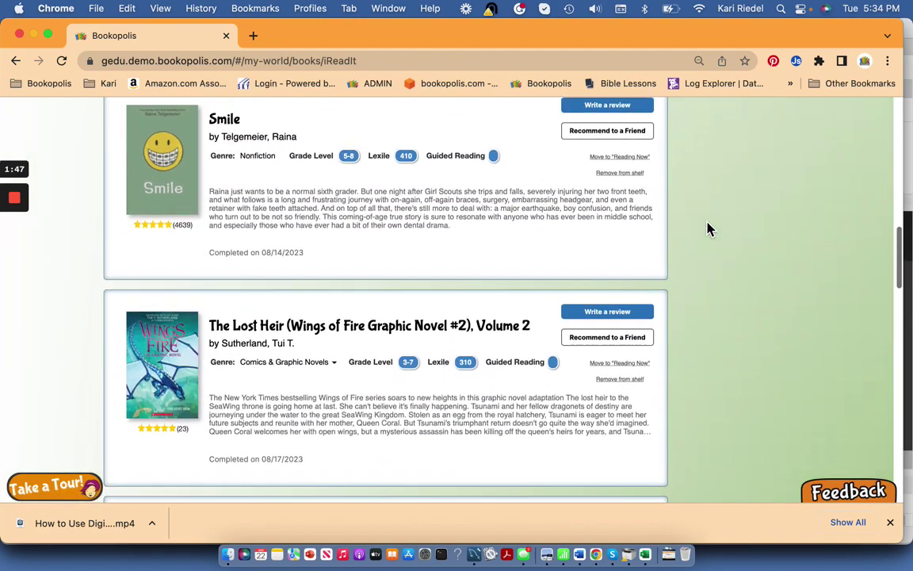
mouse_move(20, 222)
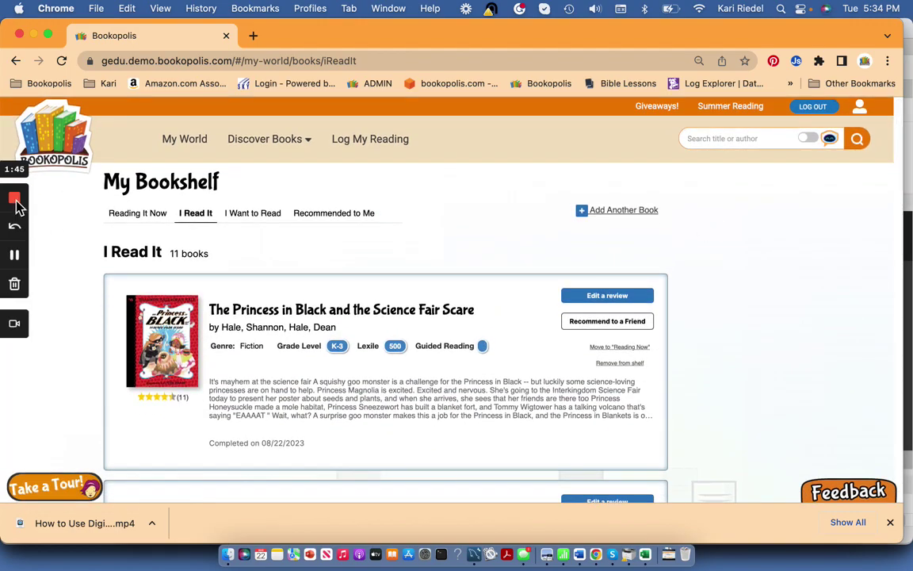